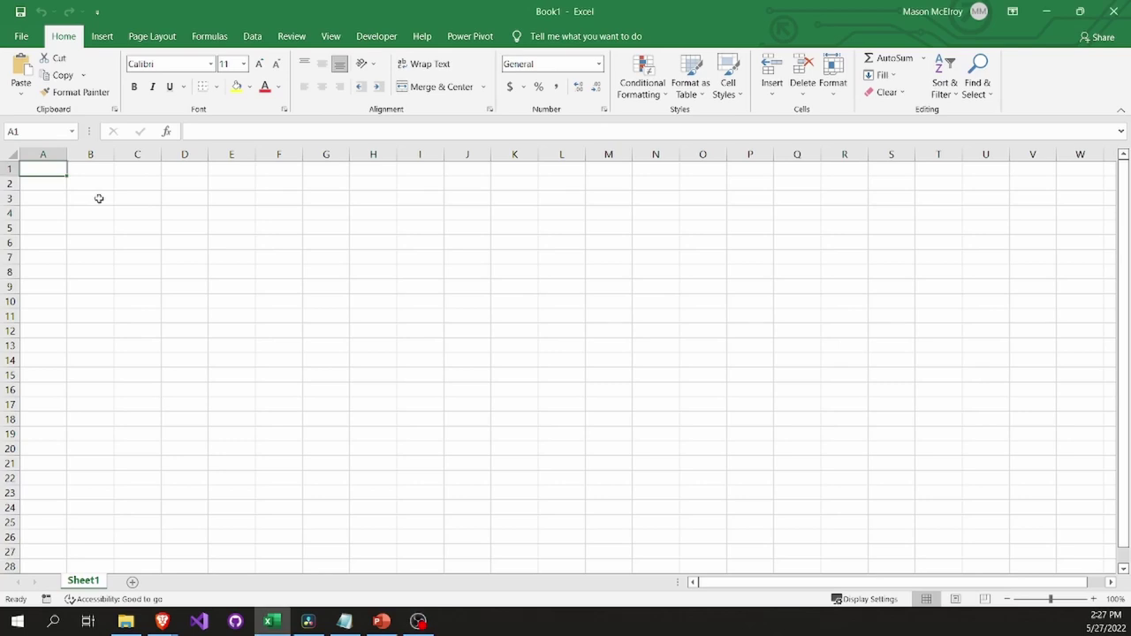
- Enter the numbers 1 through 6 down column B in cells B3:B8
{"action": "left_click", "coordinate": [98, 197]}
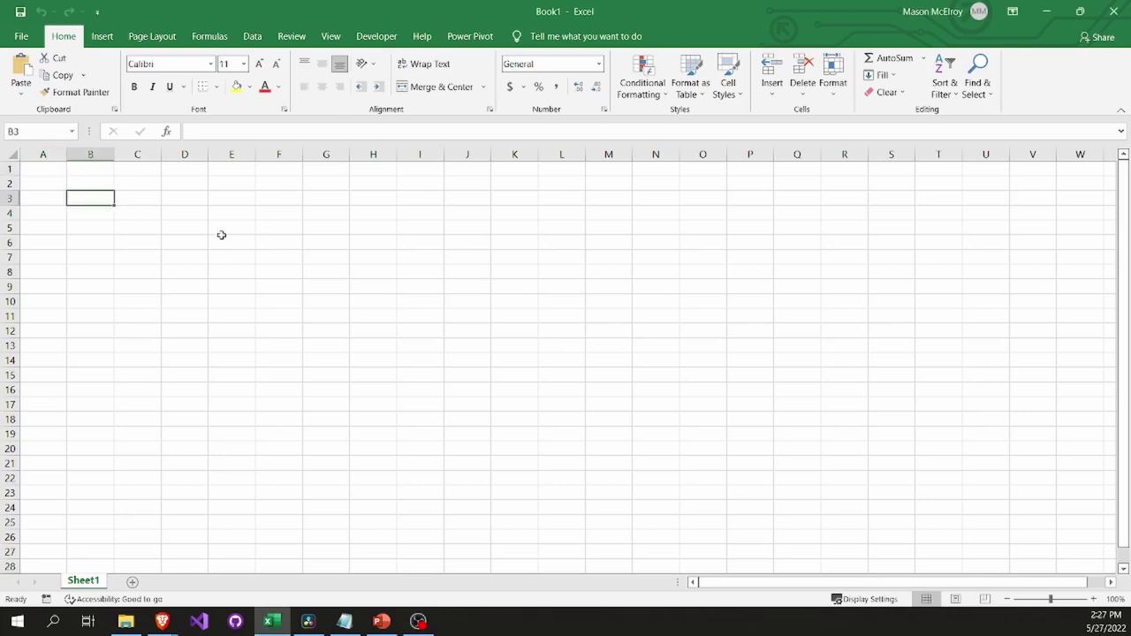
{"action": "type", "text": "1"}
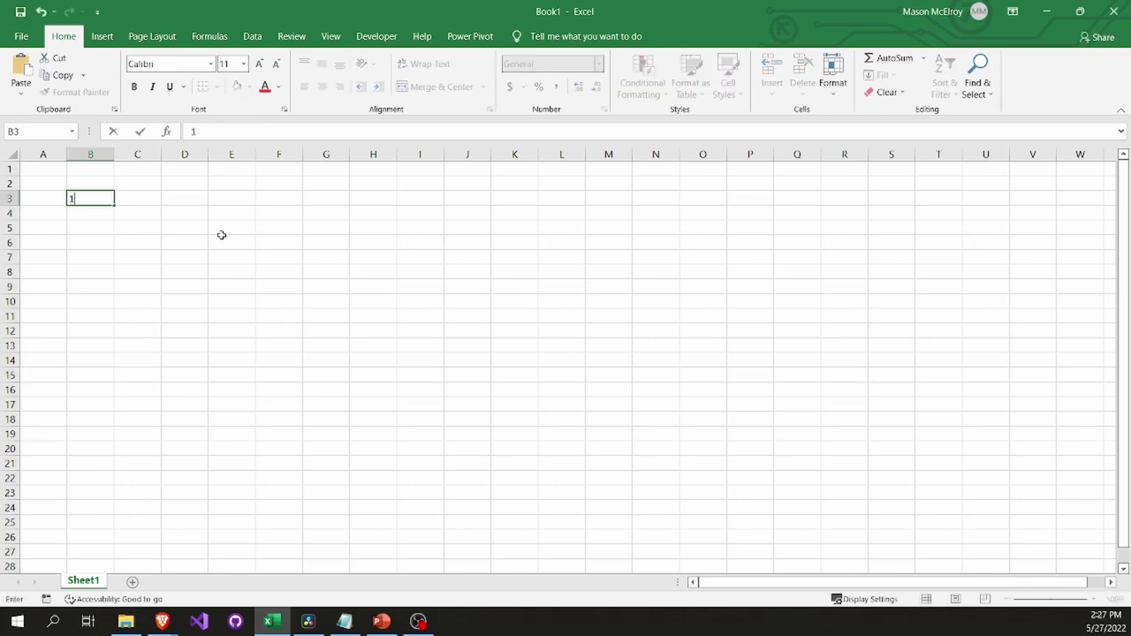
{"action": "key", "text": "Return"}
{"action": "type", "text": "2"}
{"action": "key", "text": "Return"}
{"action": "type", "text": "3"}
{"action": "key", "text": "Return"}
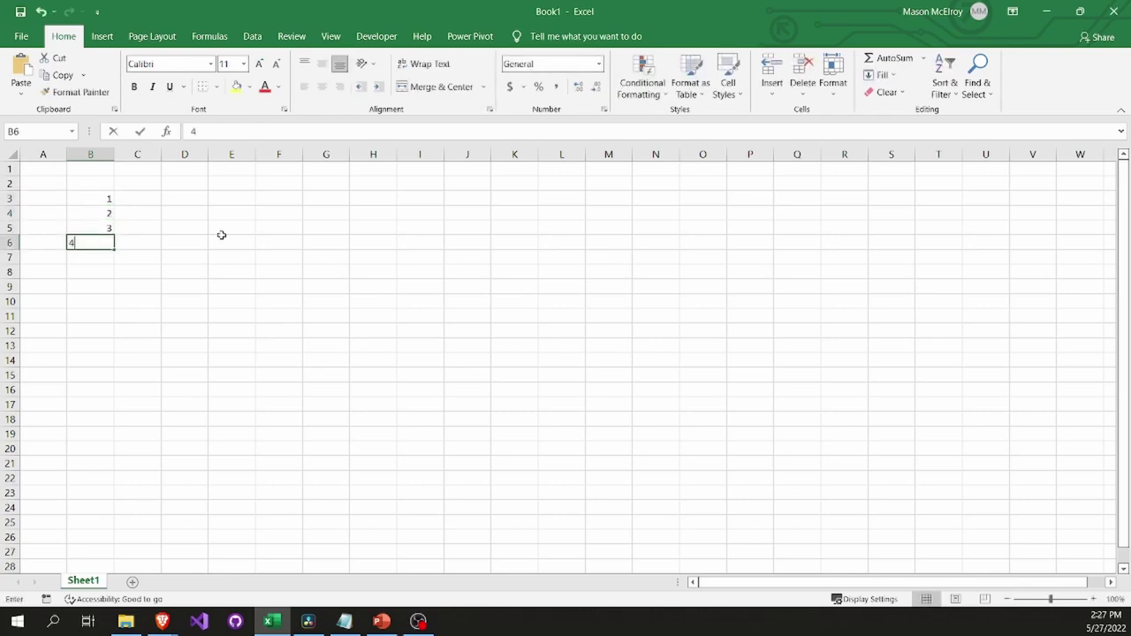
{"action": "type", "text": "4"}
{"action": "key", "text": "Return"}
{"action": "type", "text": "5"}
{"action": "key", "text": "Return"}
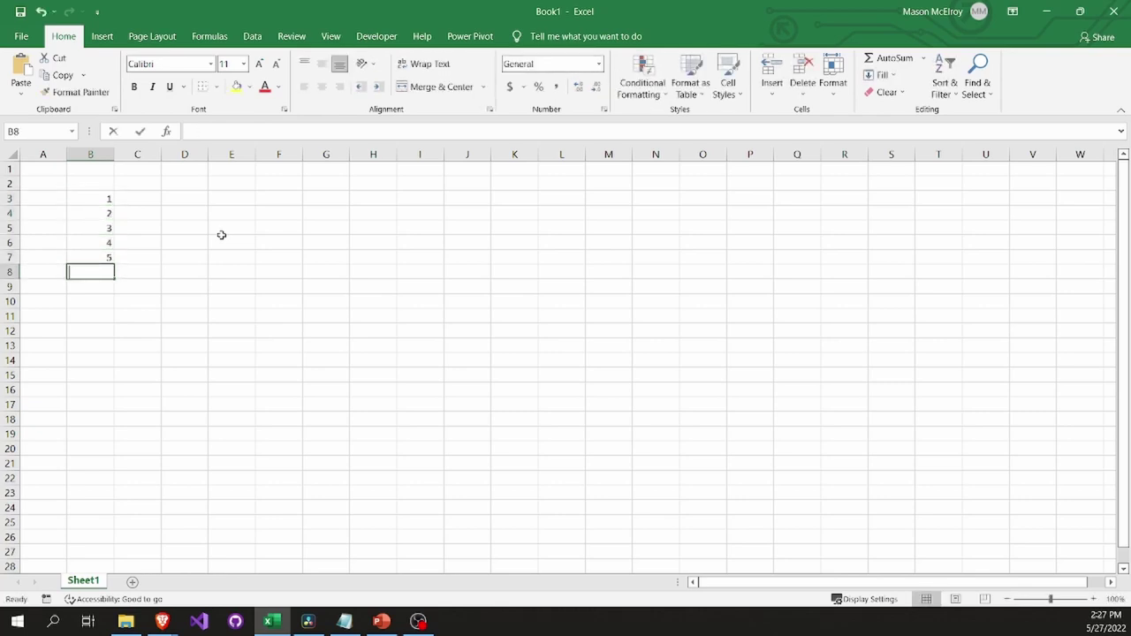
{"action": "type", "text": "6"}
{"action": "key", "text": "Return"}
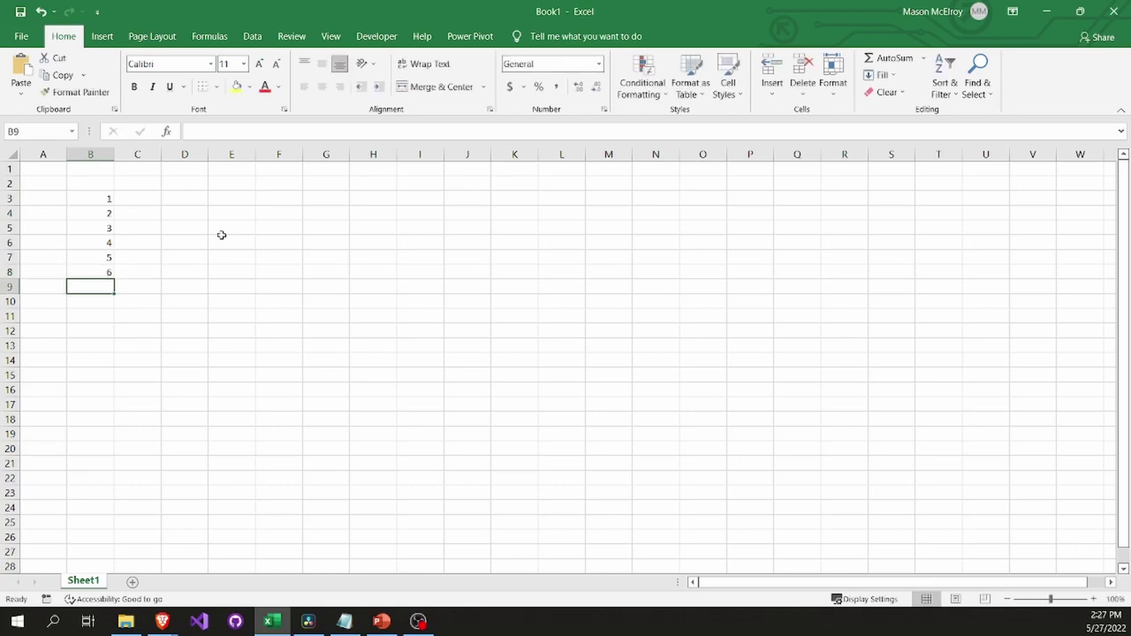
- Enter the numbers 1 through 6 across row 2 in cells C2:H2 and begin a formula in C3
{"action": "left_click", "coordinate": [120, 182]}
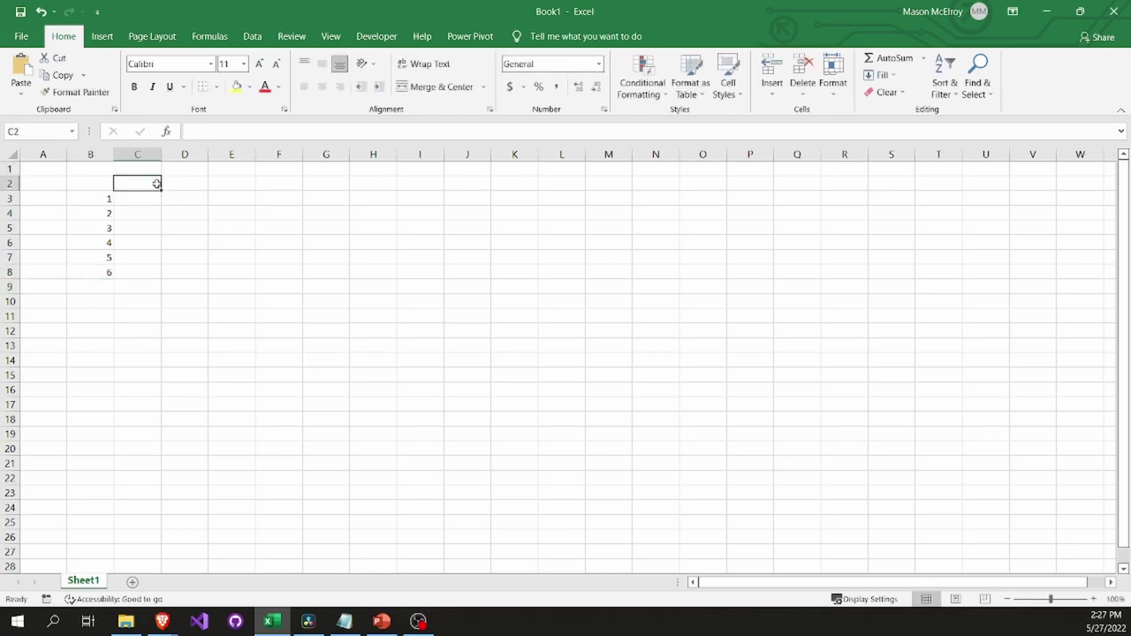
{"action": "type", "text": "1"}
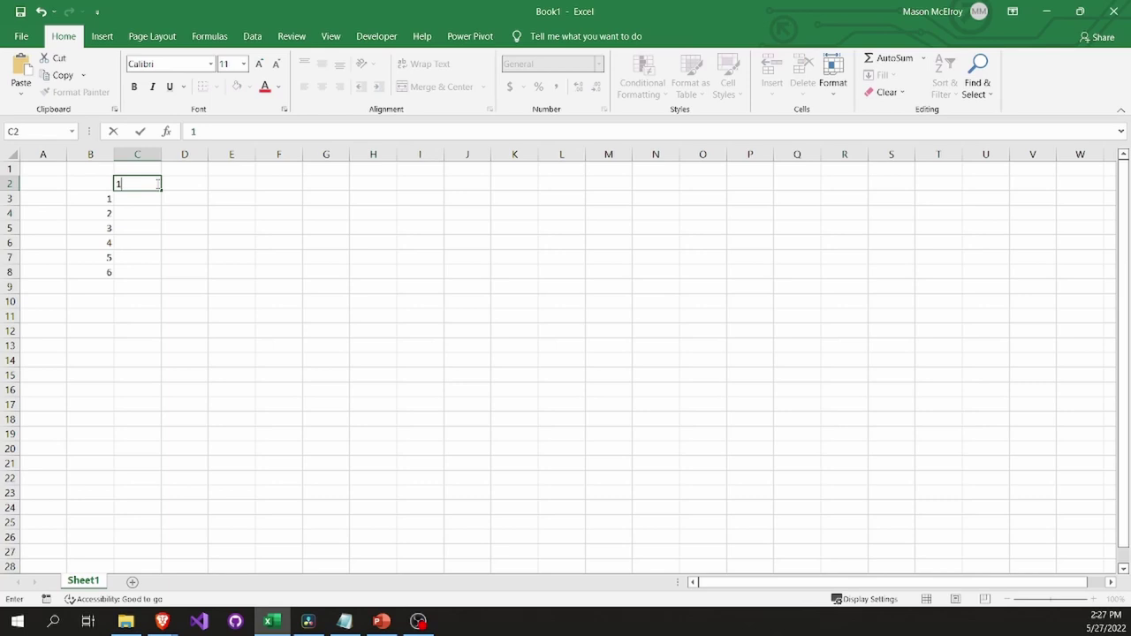
{"action": "key", "text": "Tab"}
{"action": "type", "text": "2"}
{"action": "key", "text": "Tab"}
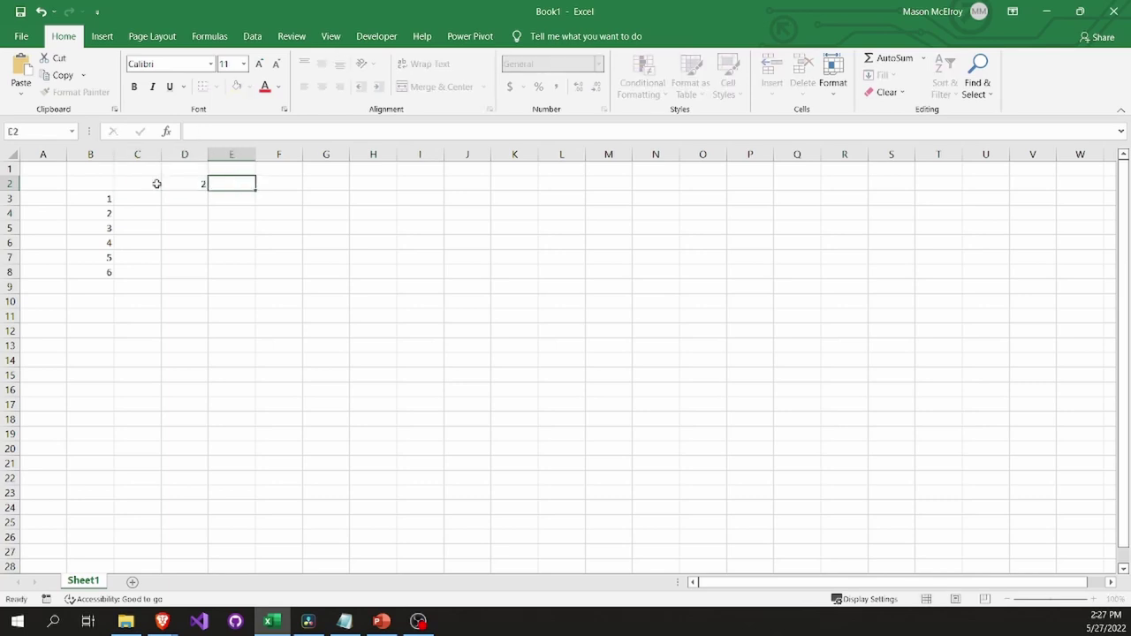
{"action": "type", "text": "3"}
{"action": "key", "text": "Tab"}
{"action": "type", "text": "4"}
{"action": "key", "text": "Tab"}
{"action": "type", "text": "5"}
{"action": "key", "text": "Tab"}
{"action": "type", "text": "6"}
{"action": "key", "text": "Return"}
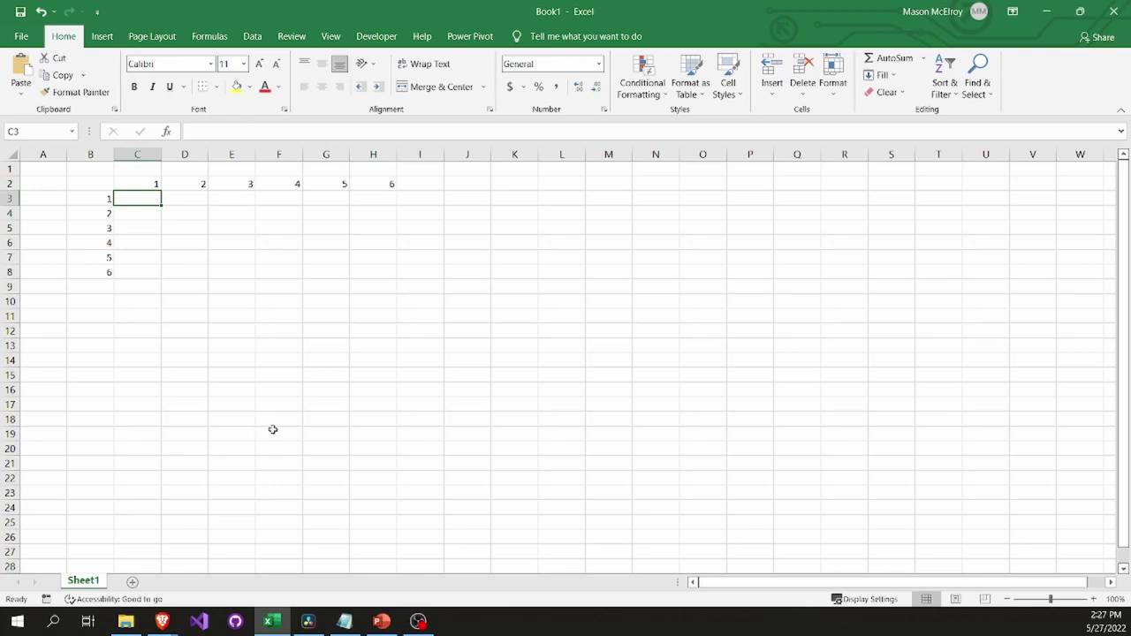
{"action": "type", "text": "="}
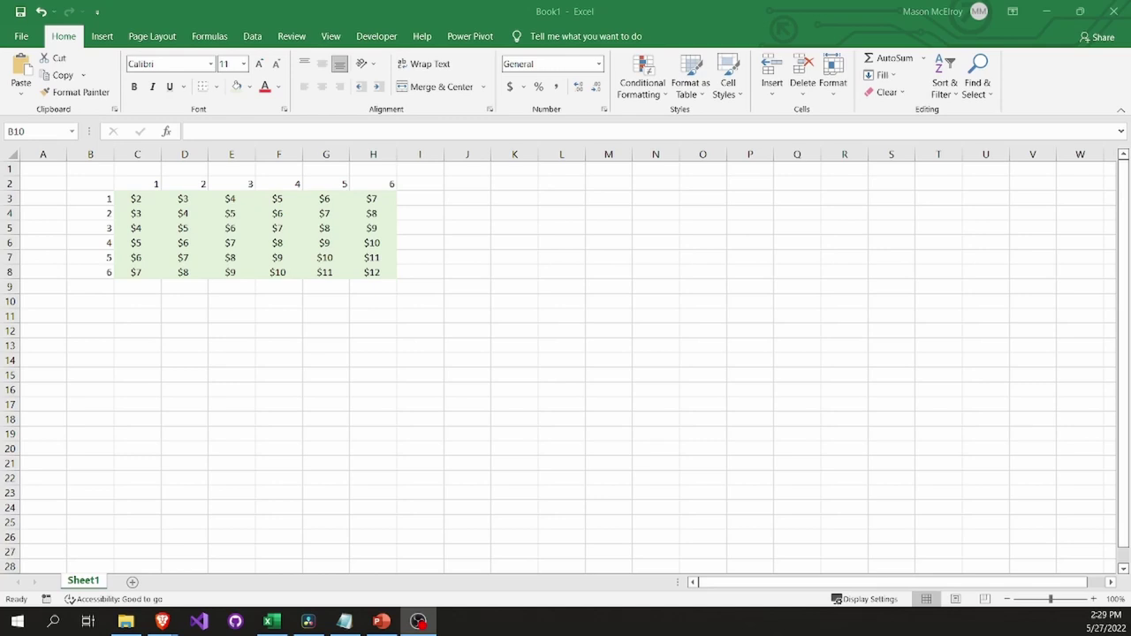
- Copy the whole payoff table in B2:H8 and paste the duplicate below it starting at B10
{"action": "key", "text": "alt+Tab"}
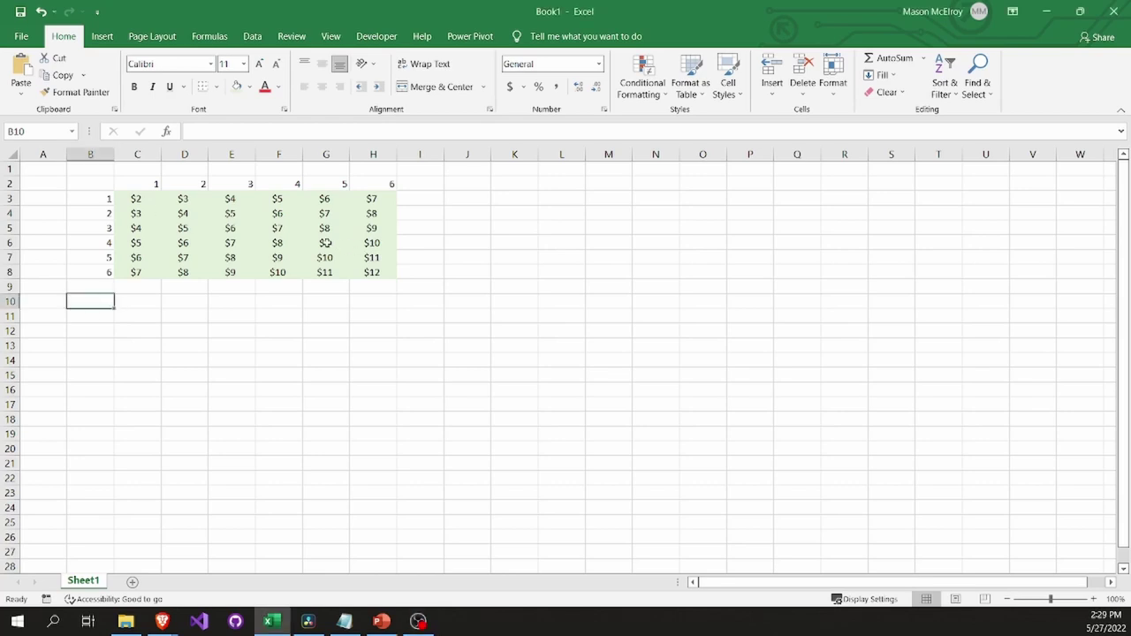
{"action": "left_click_drag", "start_coordinate": [129, 198], "coordinate": [381, 278]}
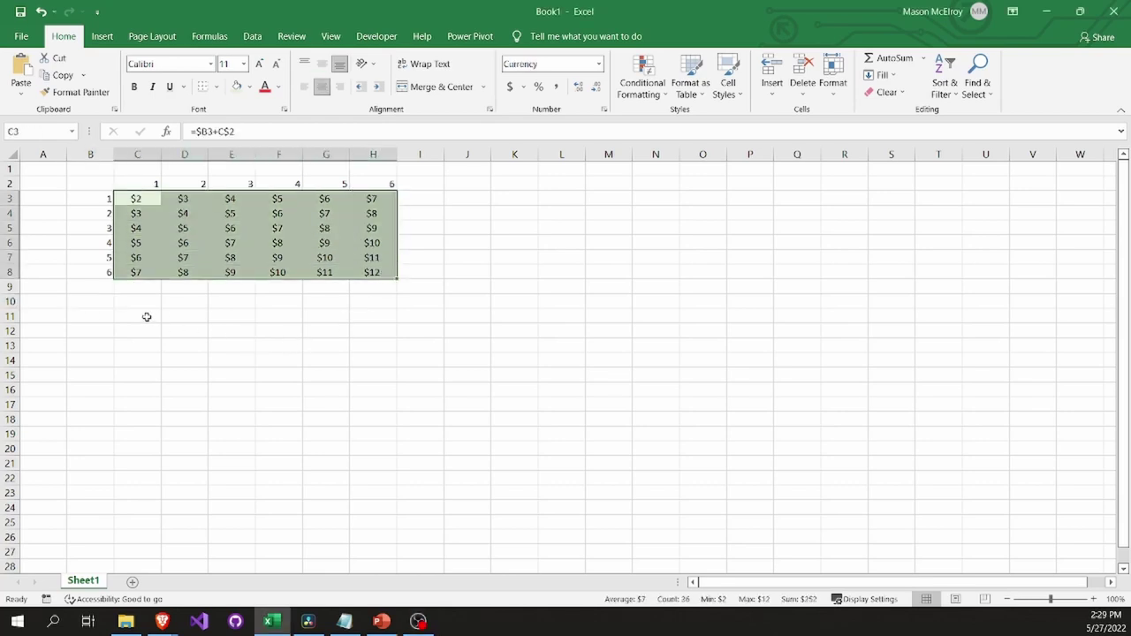
{"action": "left_click", "coordinate": [92, 298]}
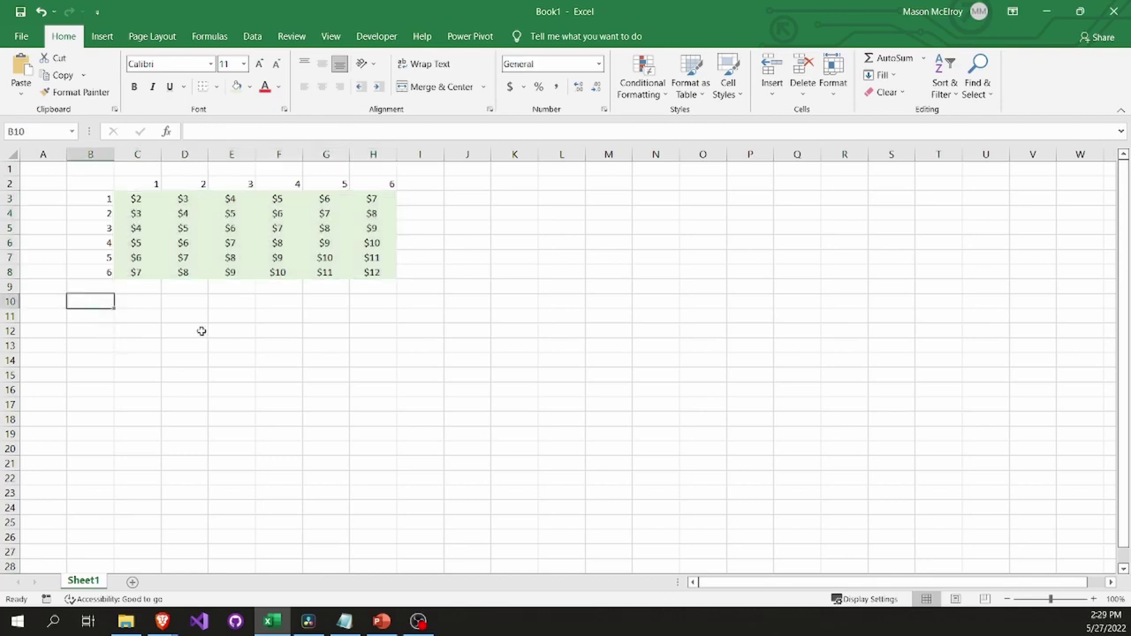
{"action": "left_click_drag", "start_coordinate": [94, 183], "coordinate": [383, 269]}
{"action": "key", "text": "ctrl+c"}
{"action": "left_click", "coordinate": [92, 302]}
{"action": "key", "text": "ctrl+v"}
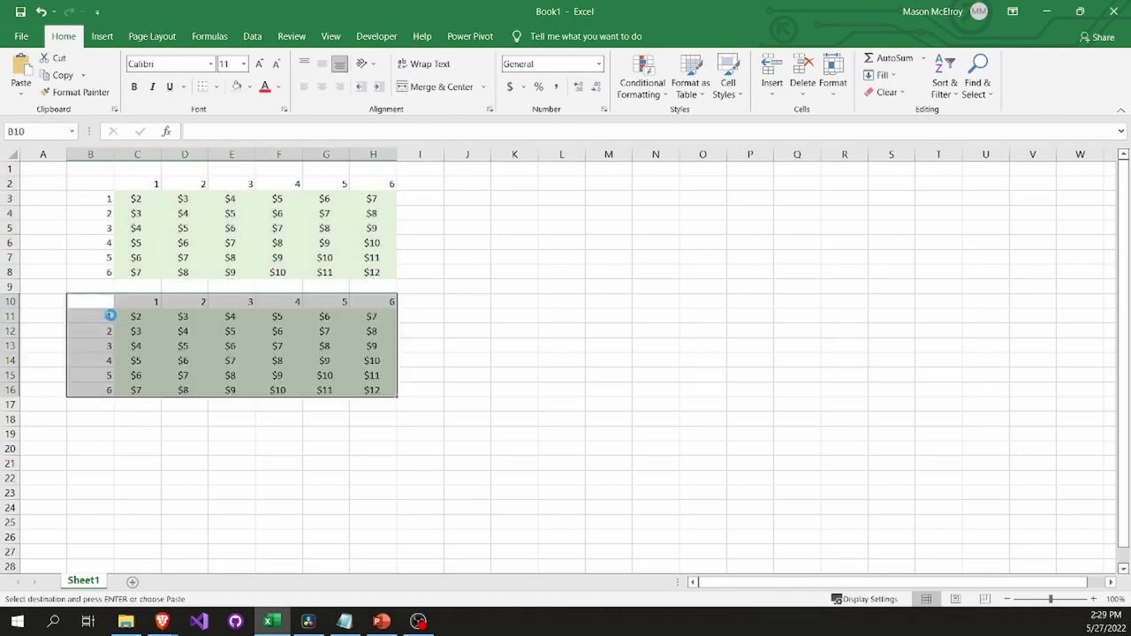
- Clear the copied payoffs in C11:H16 and enter the probability formula =1/36 in C11
{"action": "left_click_drag", "start_coordinate": [151, 315], "coordinate": [380, 390]}
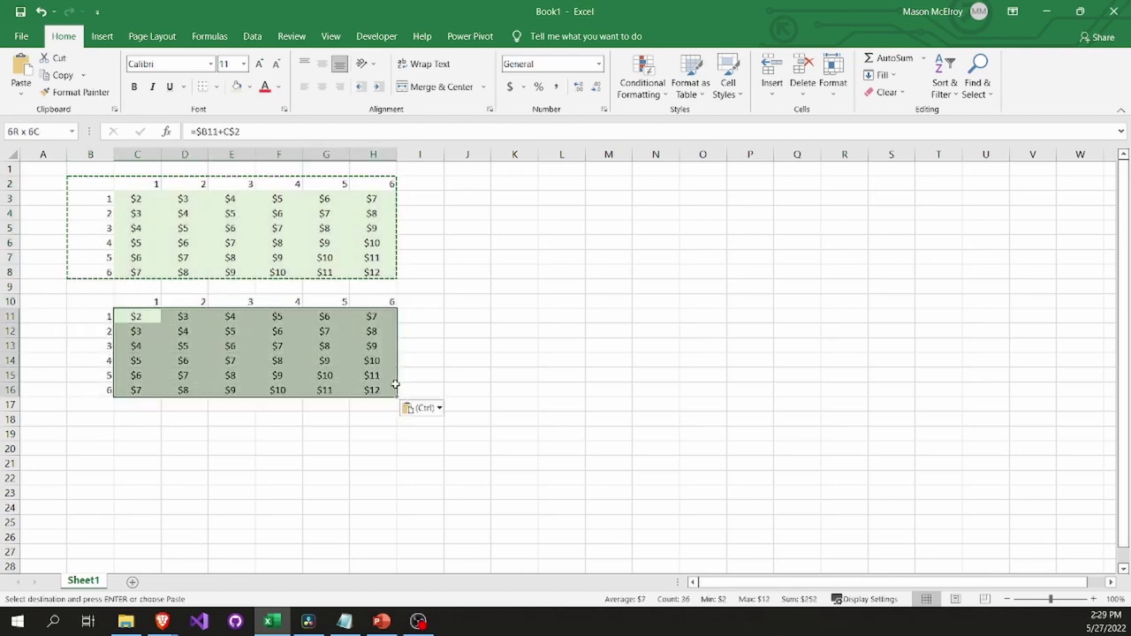
{"action": "key", "text": "Delete"}
{"action": "left_click", "coordinate": [137, 315]}
{"action": "type", "text": "="}
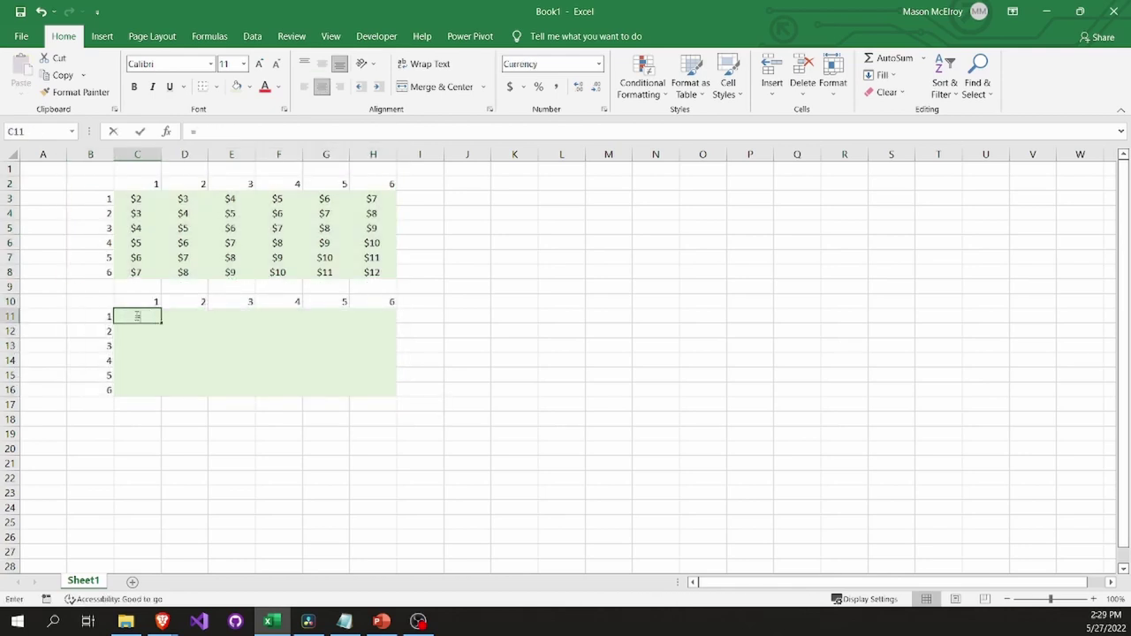
{"action": "type", "text": "1/"}
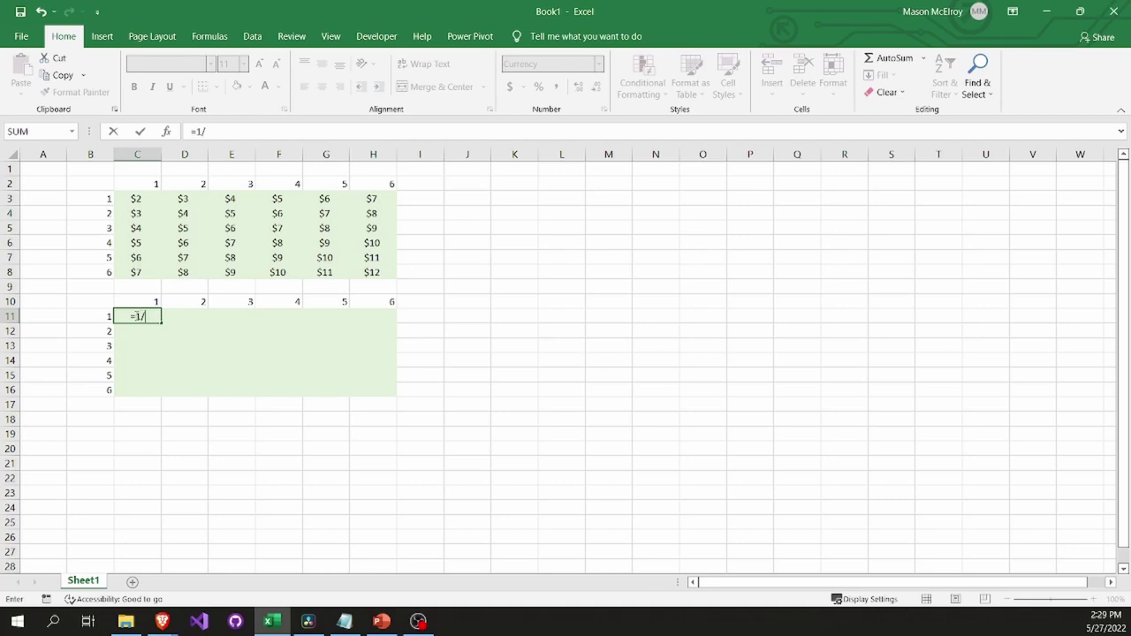
{"action": "type", "text": "C10"}
{"action": "key", "text": "Return"}
- Set the number format of C11 to General and fill its formula across the grid C11:H16
{"action": "left_click", "coordinate": [135, 316]}
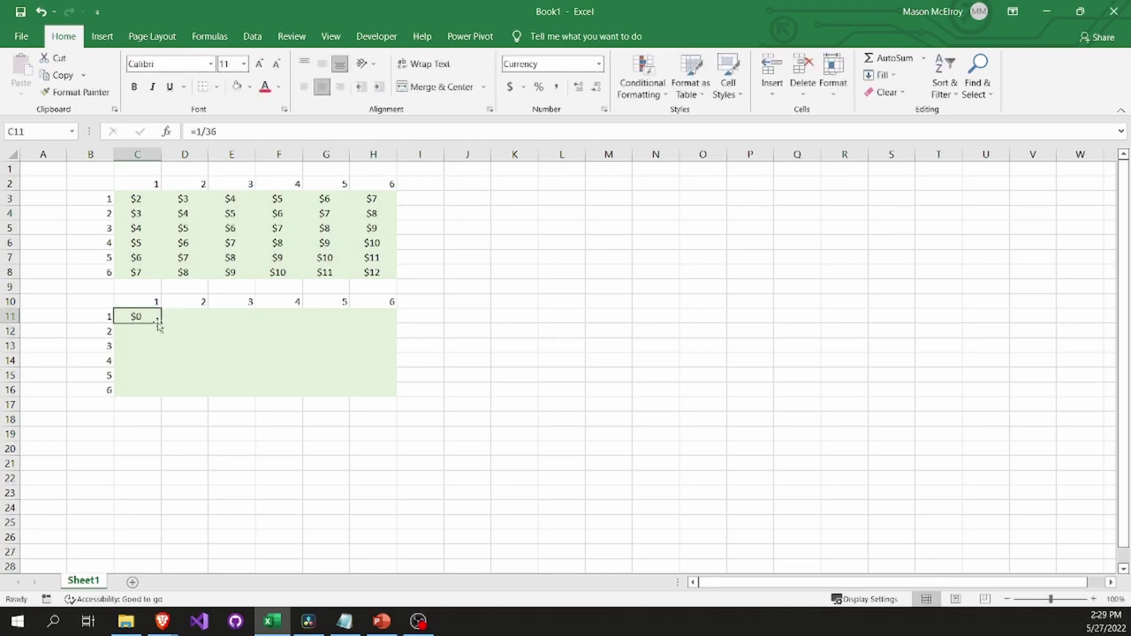
{"action": "left_click", "coordinate": [582, 64]}
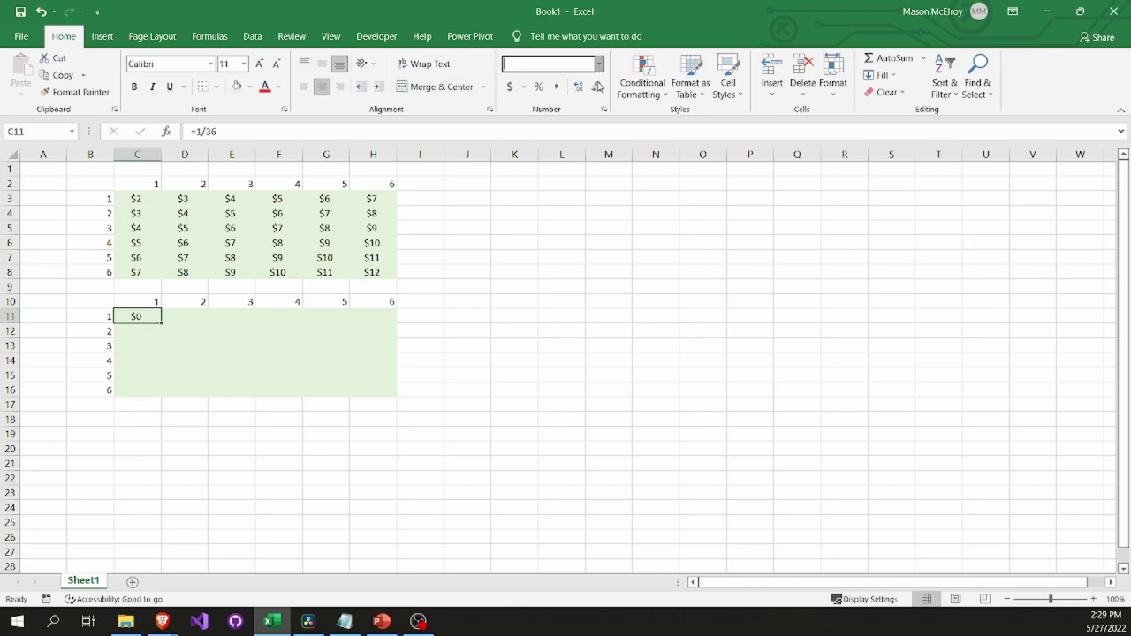
{"action": "type", "text": "General"}
{"action": "key", "text": "Return"}
{"action": "left_click_drag", "start_coordinate": [171, 323], "coordinate": [403, 393]}
{"action": "left_click", "coordinate": [292, 491]}
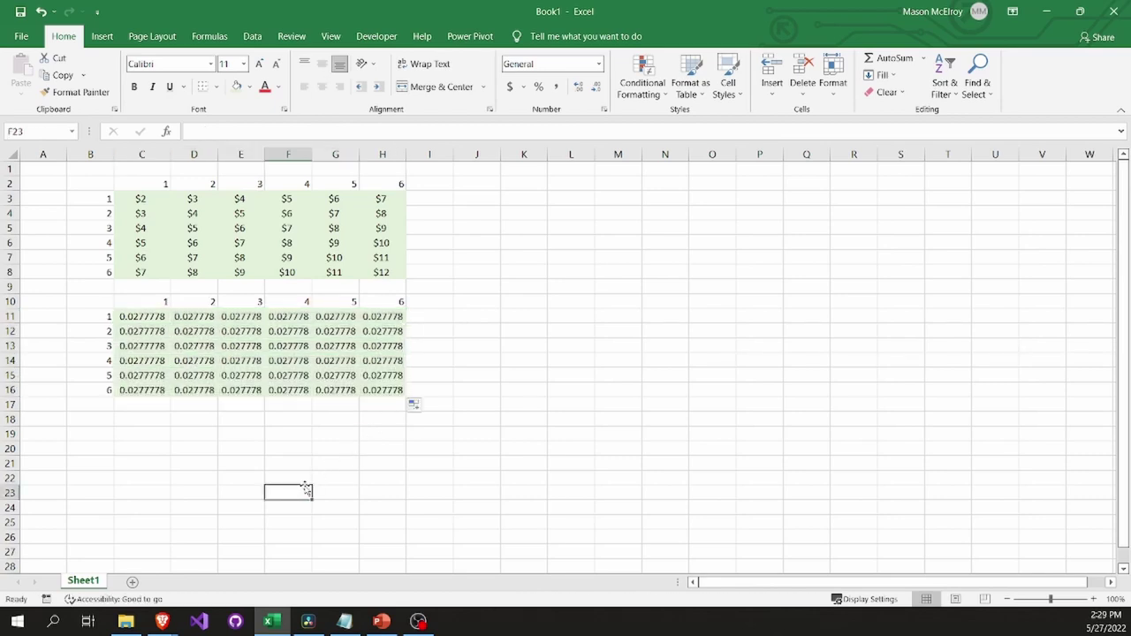
- Check the sum of all probabilities in C11:H16
{"action": "left_click_drag", "start_coordinate": [143, 320], "coordinate": [392, 389]}
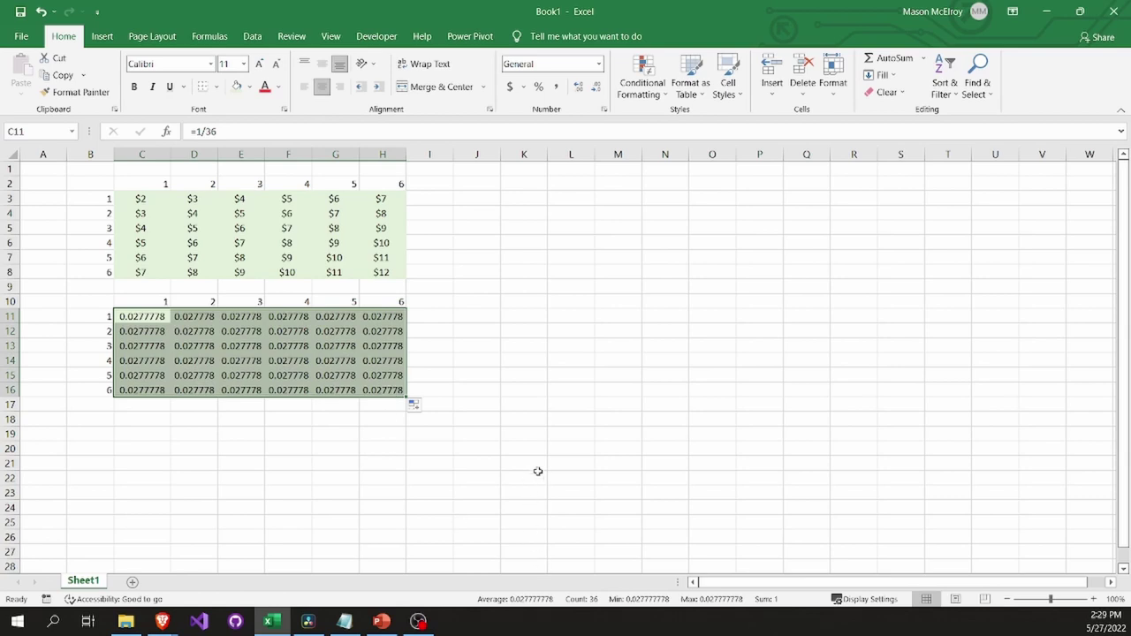
{"action": "left_click", "coordinate": [760, 601]}
{"action": "left_click", "coordinate": [95, 420]}
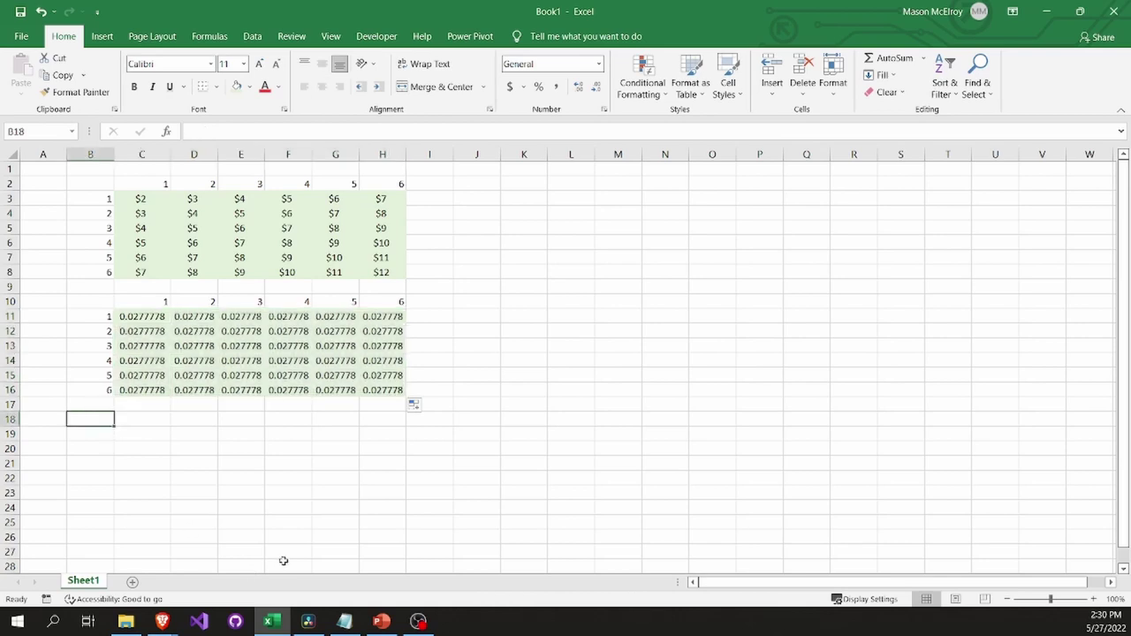
- Enter the label "Expected Value" in C18 and right-align it
{"action": "left_click", "coordinate": [152, 425]}
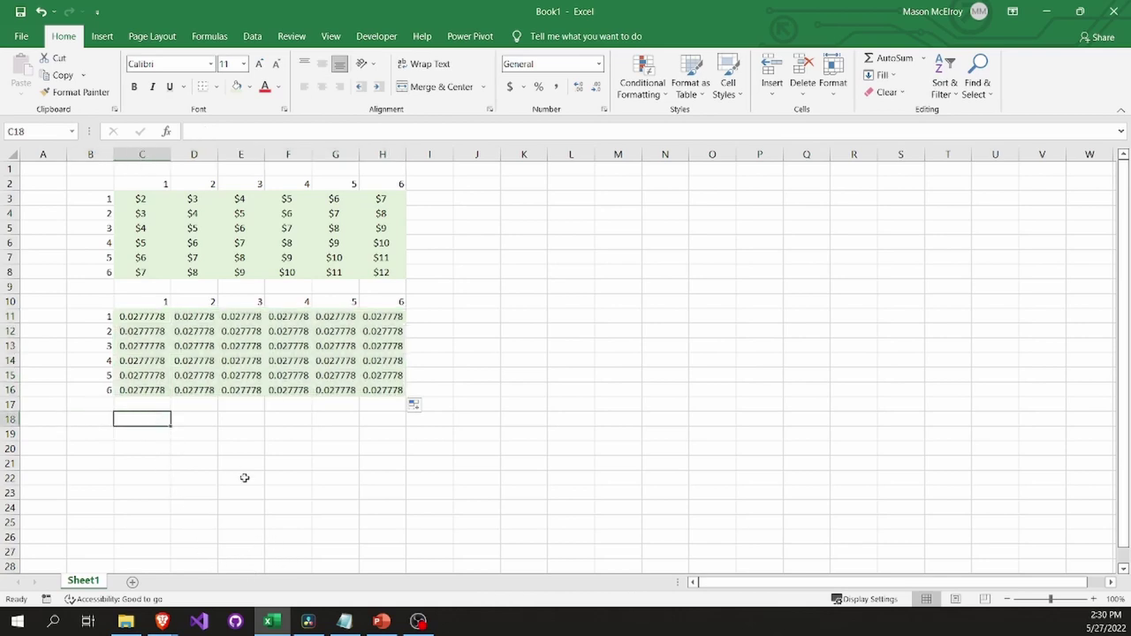
{"action": "type", "text": "Expecte"}
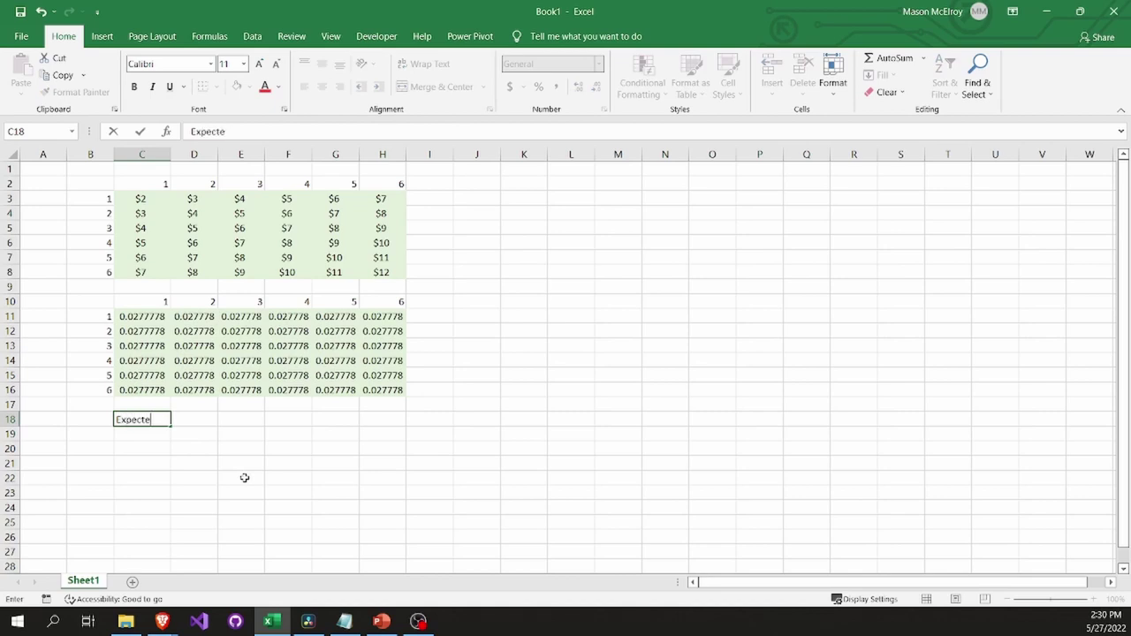
{"action": "type", "text": "d Value"}
{"action": "key", "text": "Return"}
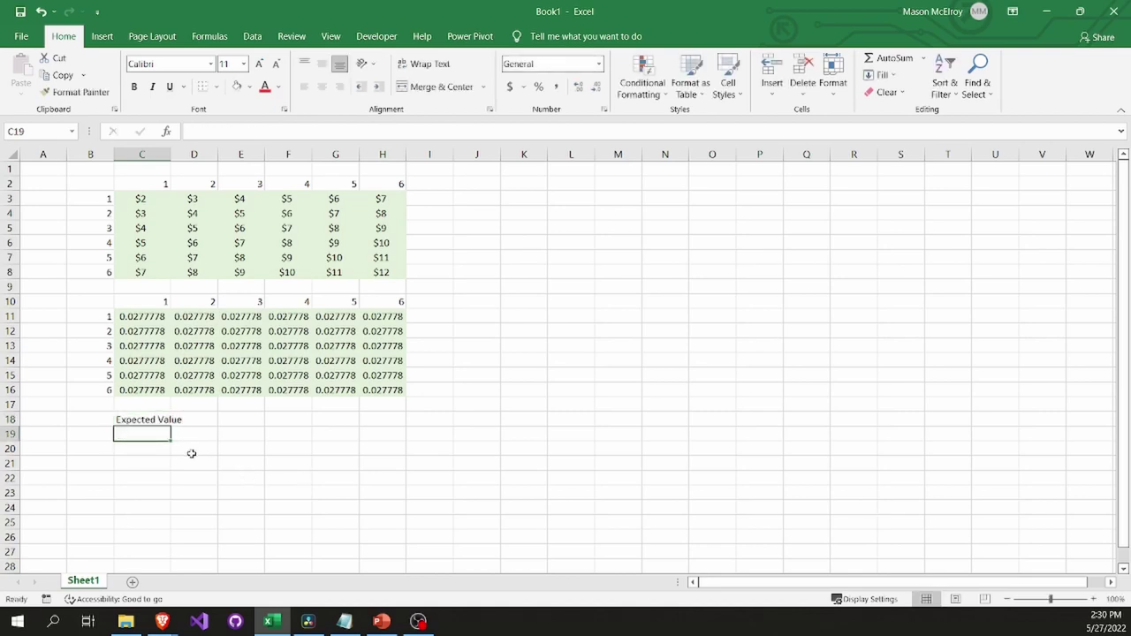
{"action": "left_click", "coordinate": [152, 420]}
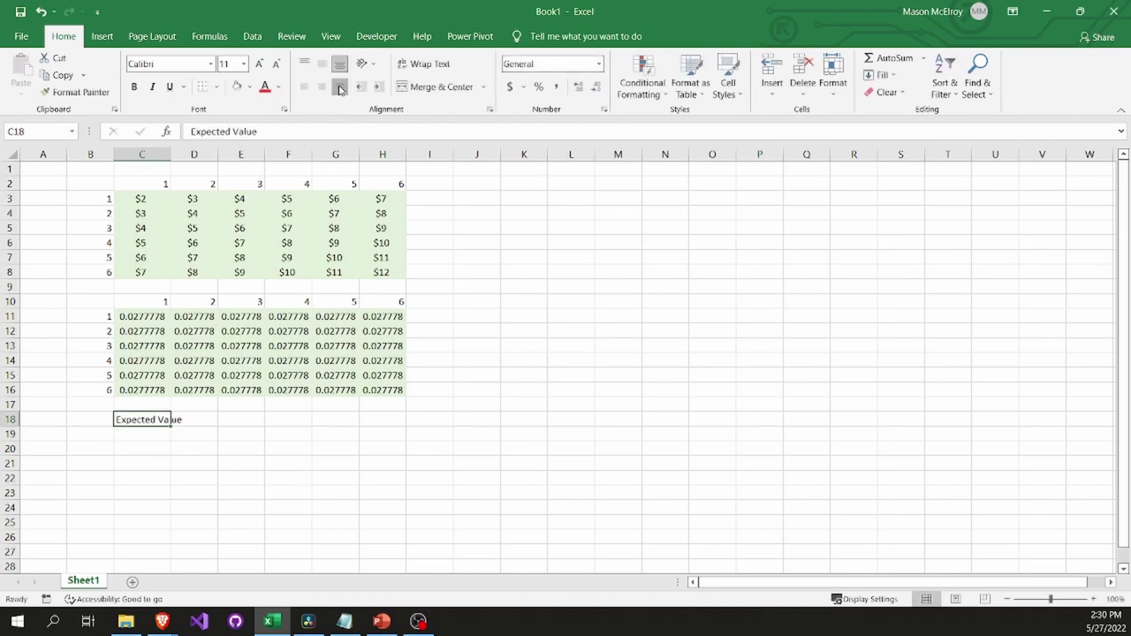
{"action": "left_click", "coordinate": [340, 86]}
{"action": "left_click", "coordinate": [288, 537]}
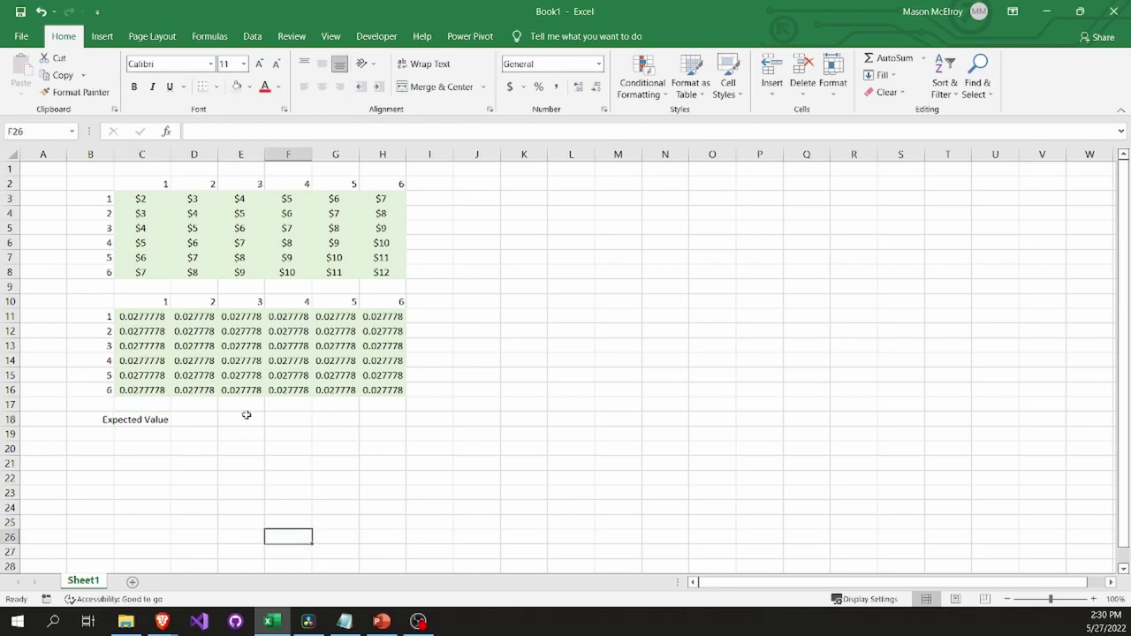
- Calculate the expected value in D18 with =SUMPRODUCT(C11:H16,C3:H8), pairing the probability grid with the payoff table
{"action": "left_click", "coordinate": [151, 317]}
{"action": "left_click", "coordinate": [143, 198]}
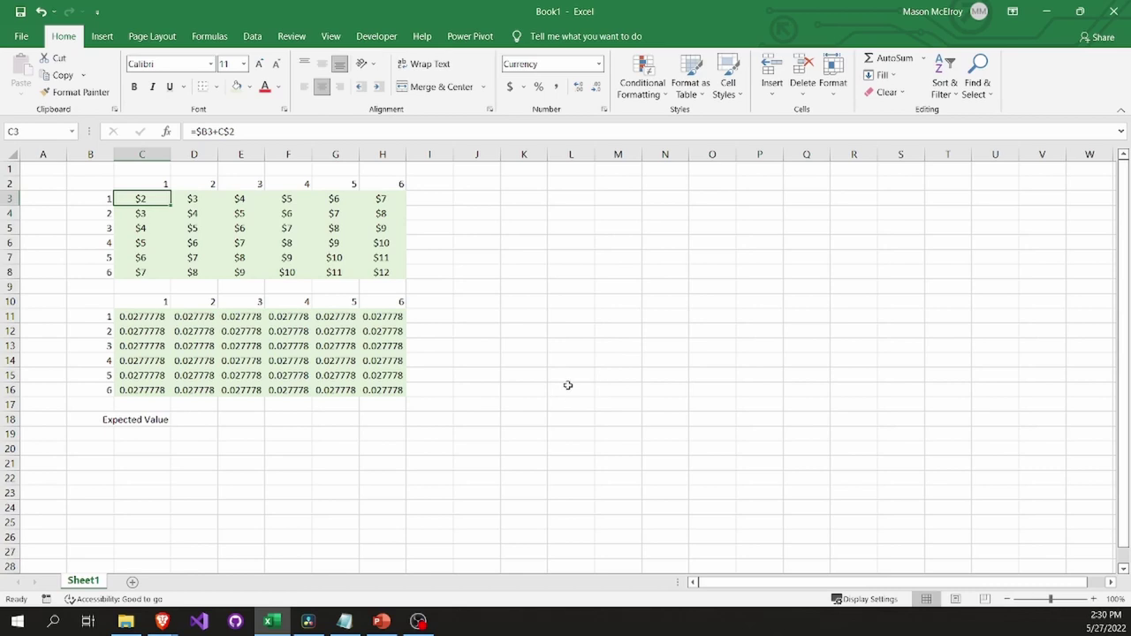
{"action": "left_click", "coordinate": [206, 422]}
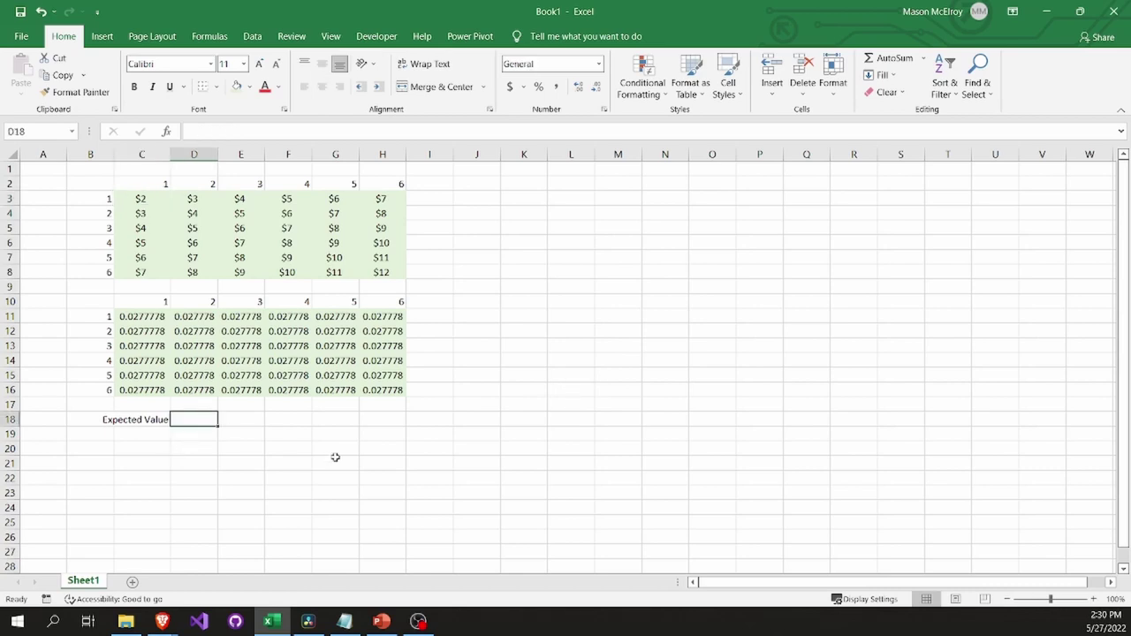
{"action": "type", "text": "="}
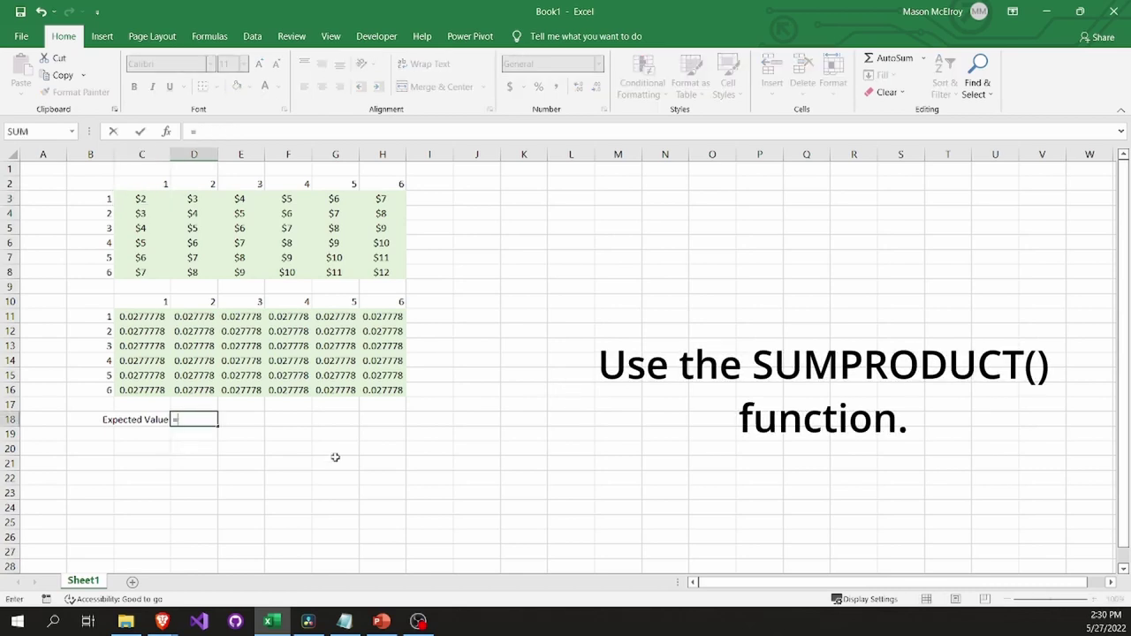
{"action": "type", "text": "sumproduct("}
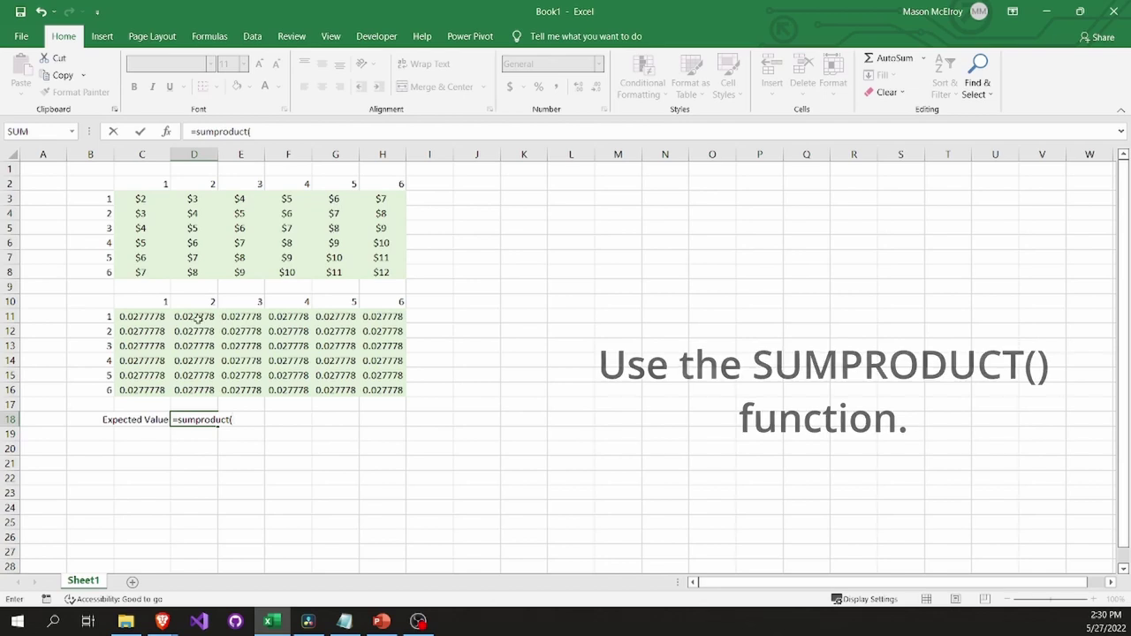
{"action": "left_click_drag", "start_coordinate": [130, 315], "coordinate": [387, 389]}
{"action": "type", "text": ","}
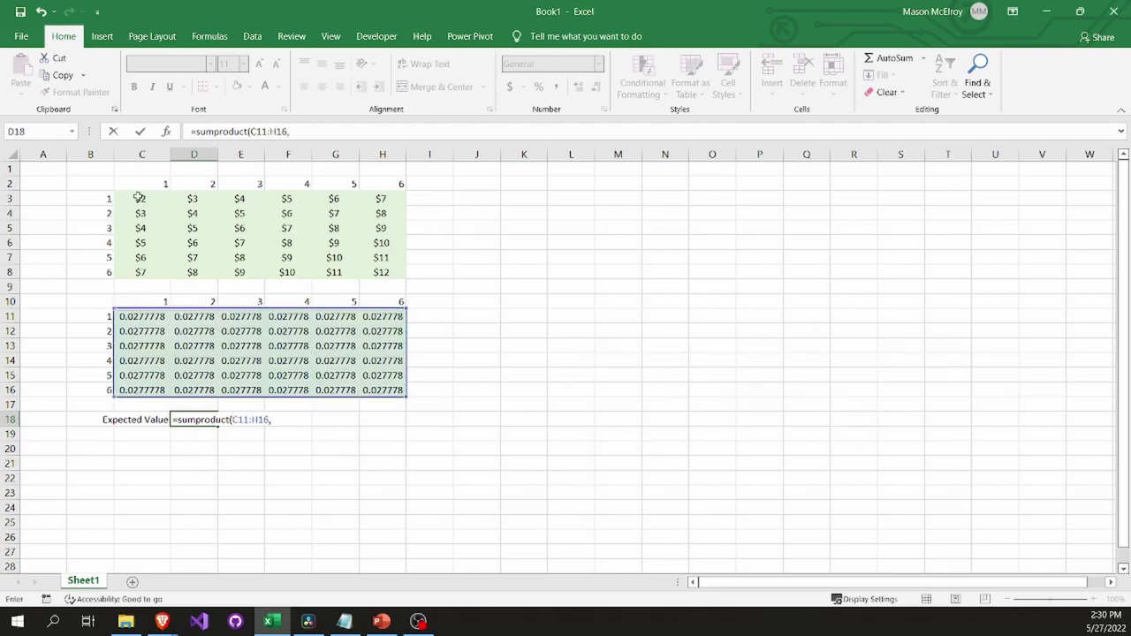
{"action": "left_click_drag", "start_coordinate": [139, 198], "coordinate": [386, 271]}
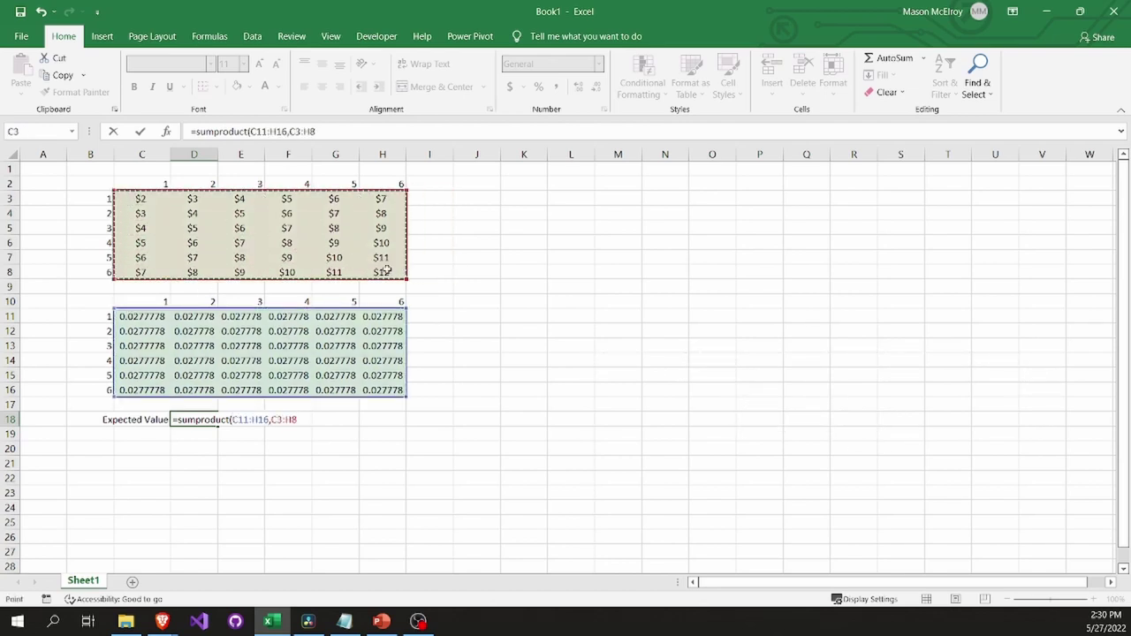
{"action": "type", "text": ")"}
{"action": "key", "text": "Return"}
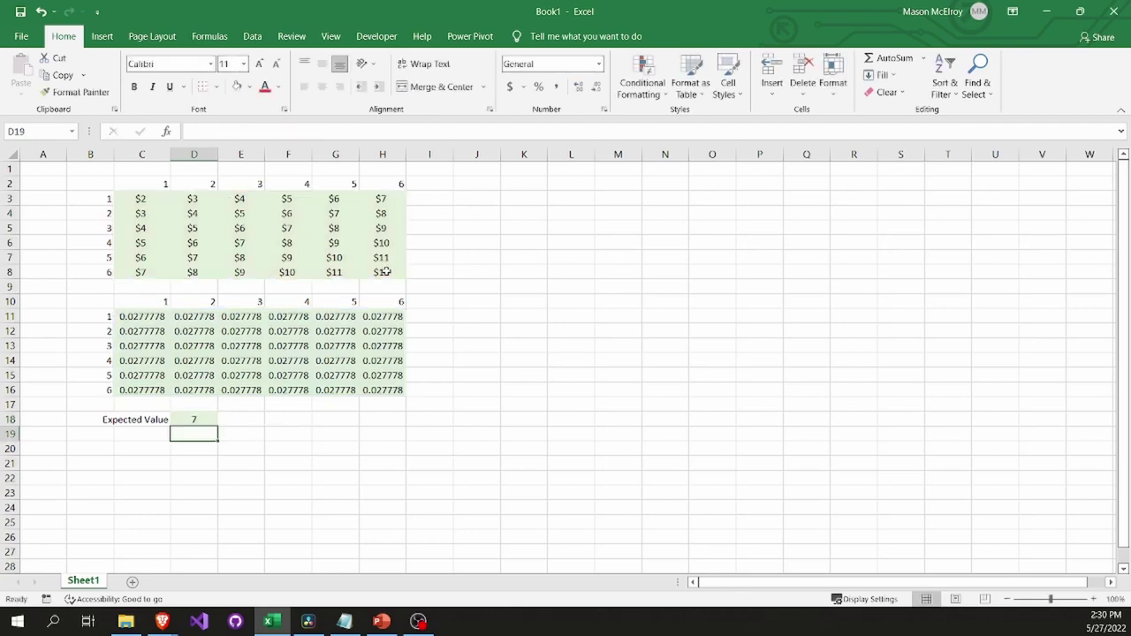
{"action": "left_click", "coordinate": [193, 414]}
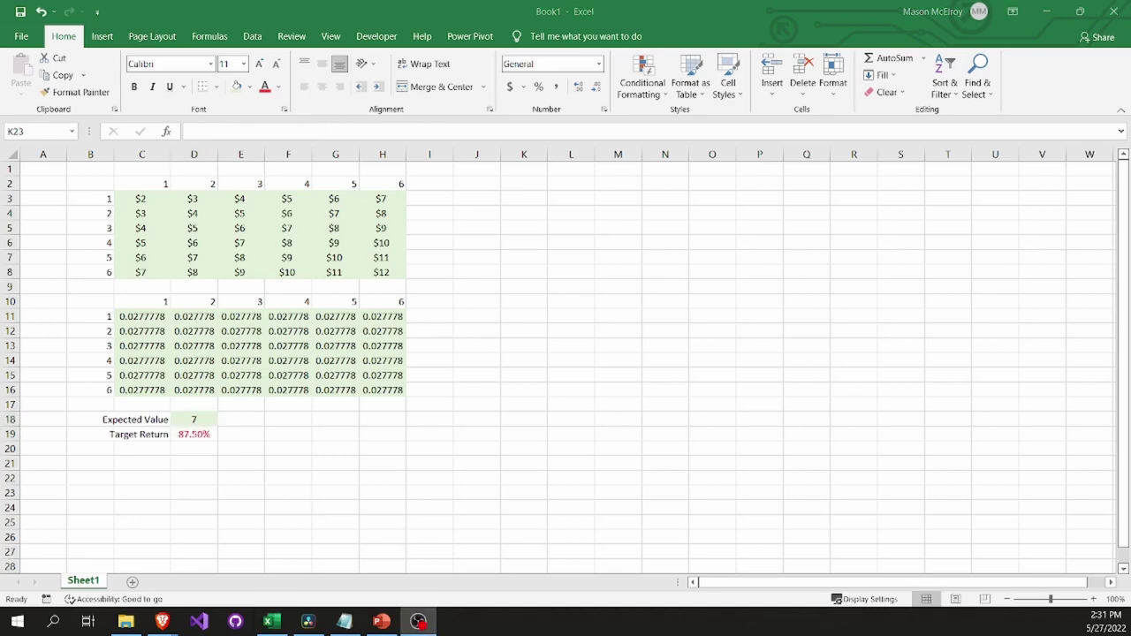
- Write the note "RTP = EV / BET -> BET = EV/RTP" in cell G18
{"action": "left_click", "coordinate": [338, 420]}
{"action": "type", "text": "RTP ="}
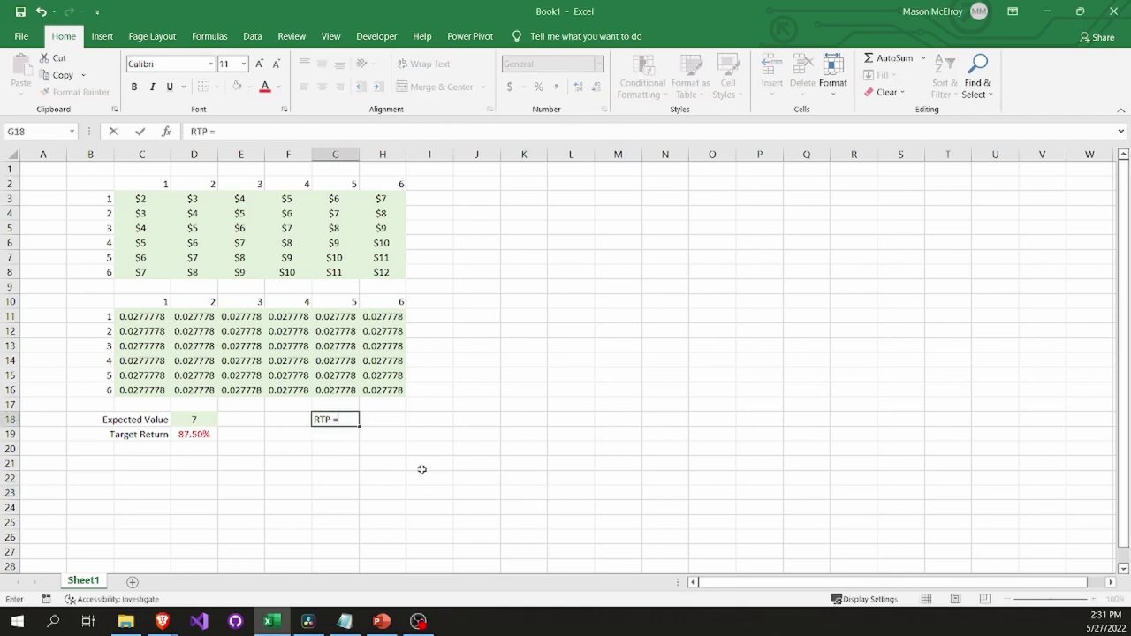
{"action": "type", "text": " EV / BET -> BET"}
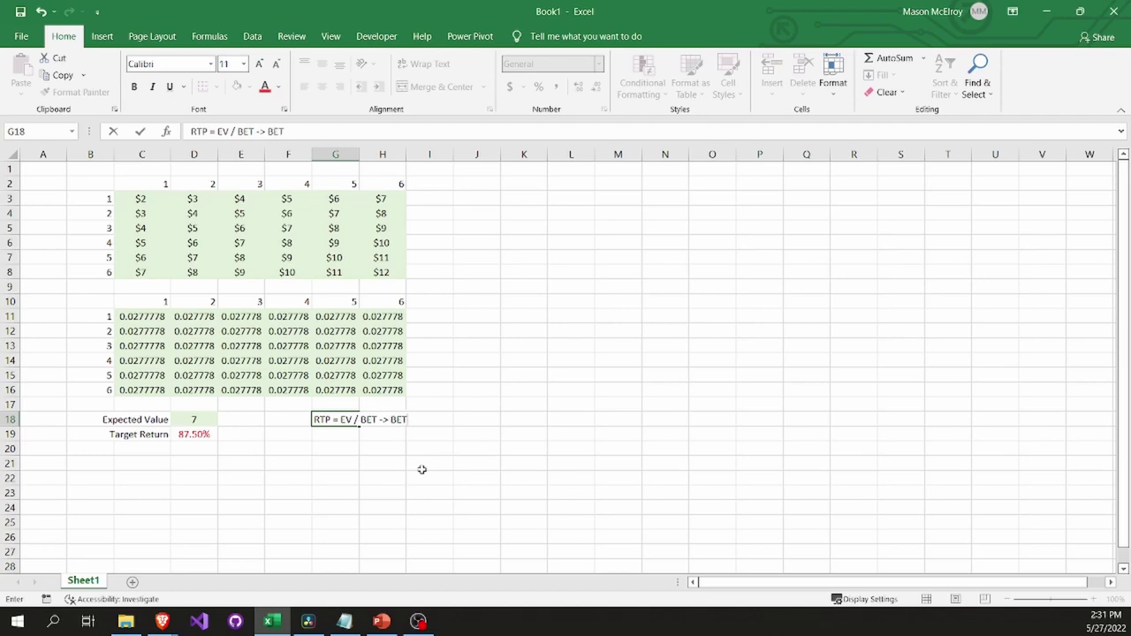
{"action": "type", "text": " = EV/RTP"}
{"action": "key", "text": "Return"}
- Calculate the bet in D20 with =D18/D19, dividing expected value by target return, and center the cell
{"action": "key", "text": "Left"}
{"action": "key", "text": "Left"}
{"action": "key", "text": "Left"}
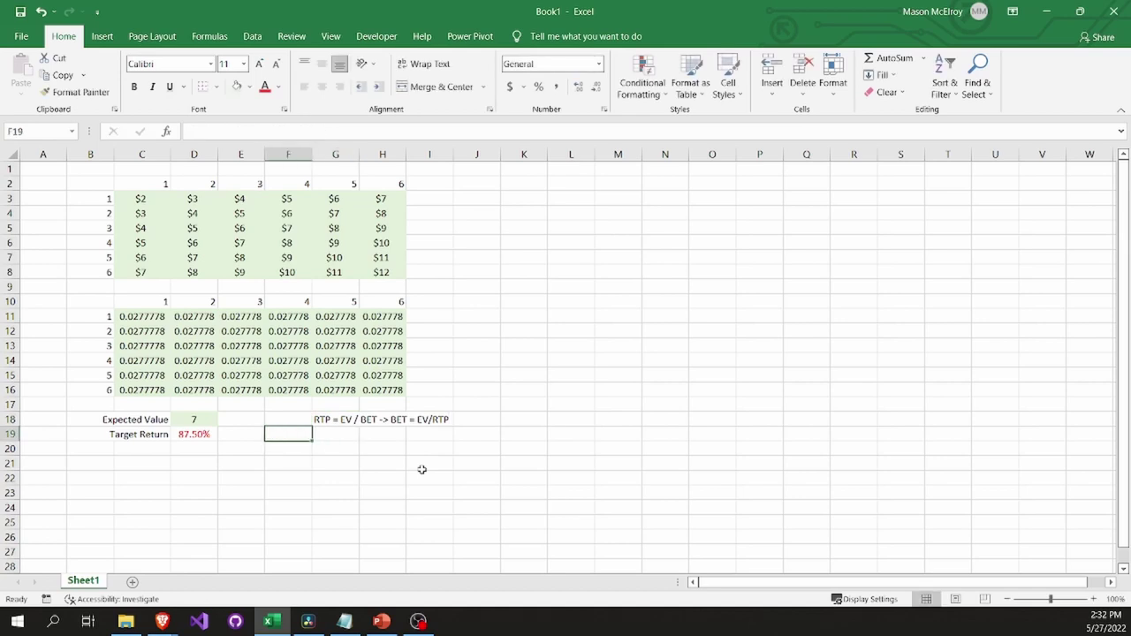
{"action": "key", "text": "Down"}
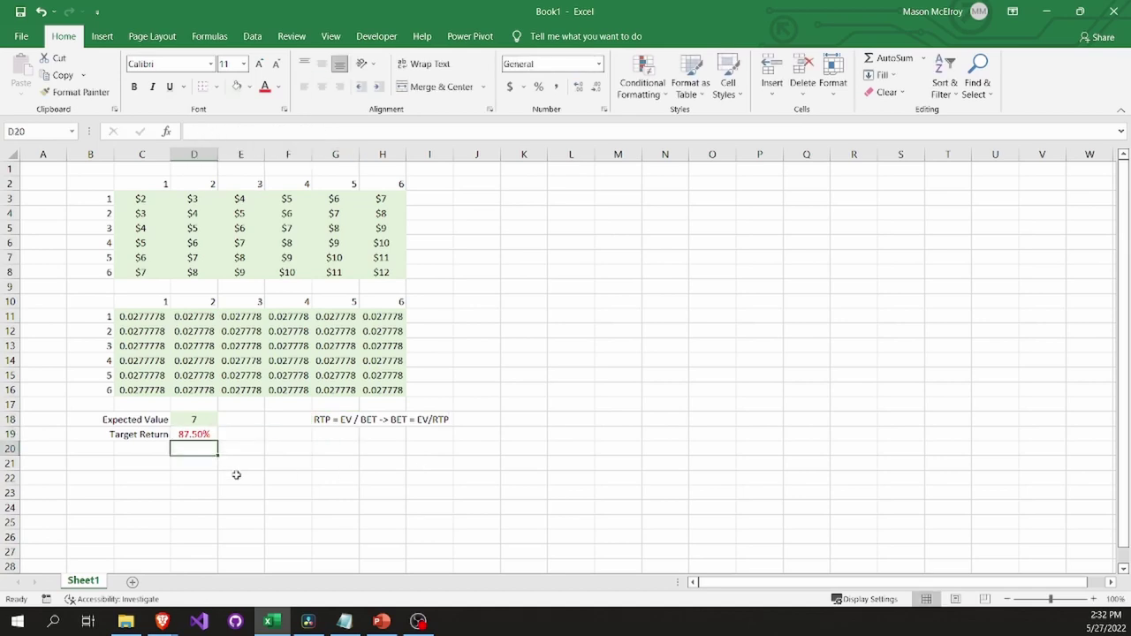
{"action": "type", "text": "="}
{"action": "left_click", "coordinate": [200, 421]}
{"action": "type", "text": "/"}
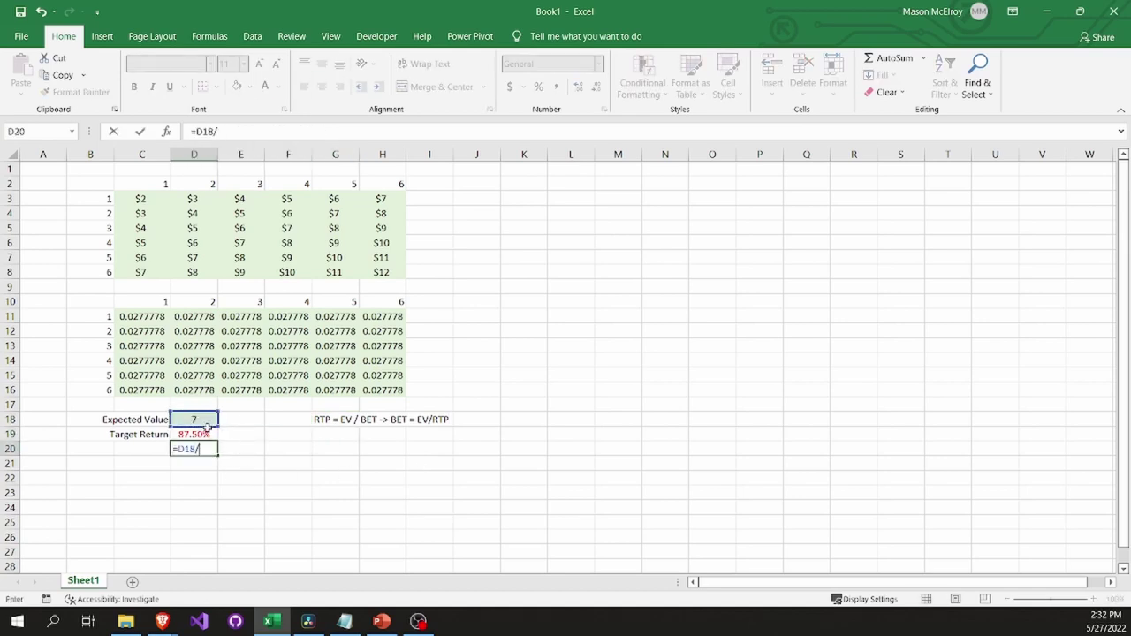
{"action": "left_click", "coordinate": [203, 434]}
{"action": "key", "text": "Return"}
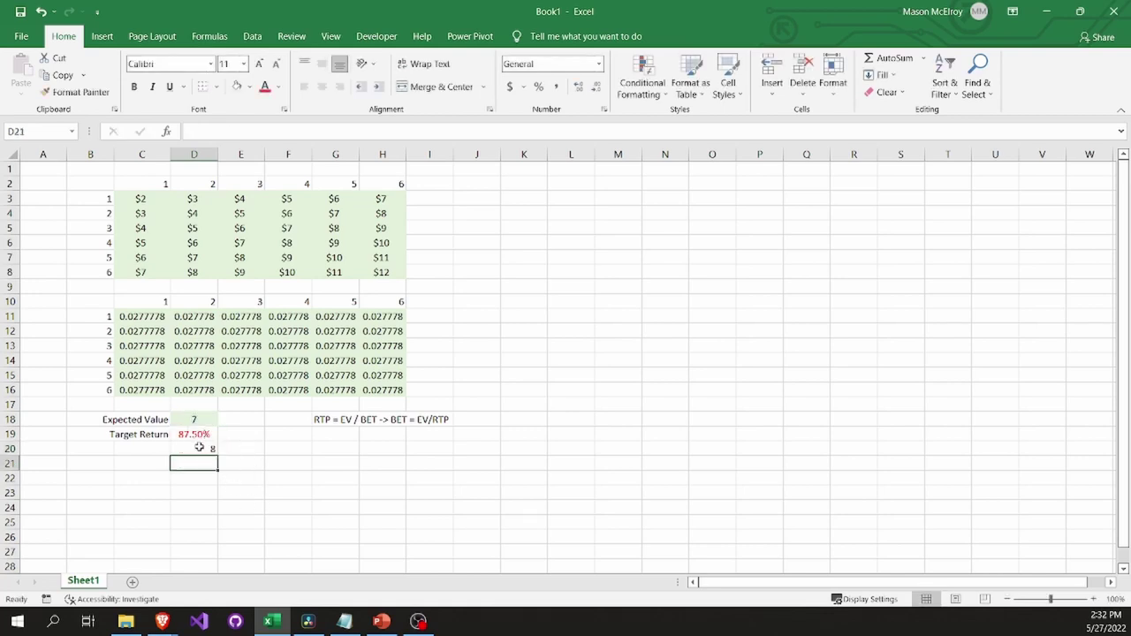
{"action": "left_click", "coordinate": [200, 447]}
{"action": "left_click", "coordinate": [323, 91]}
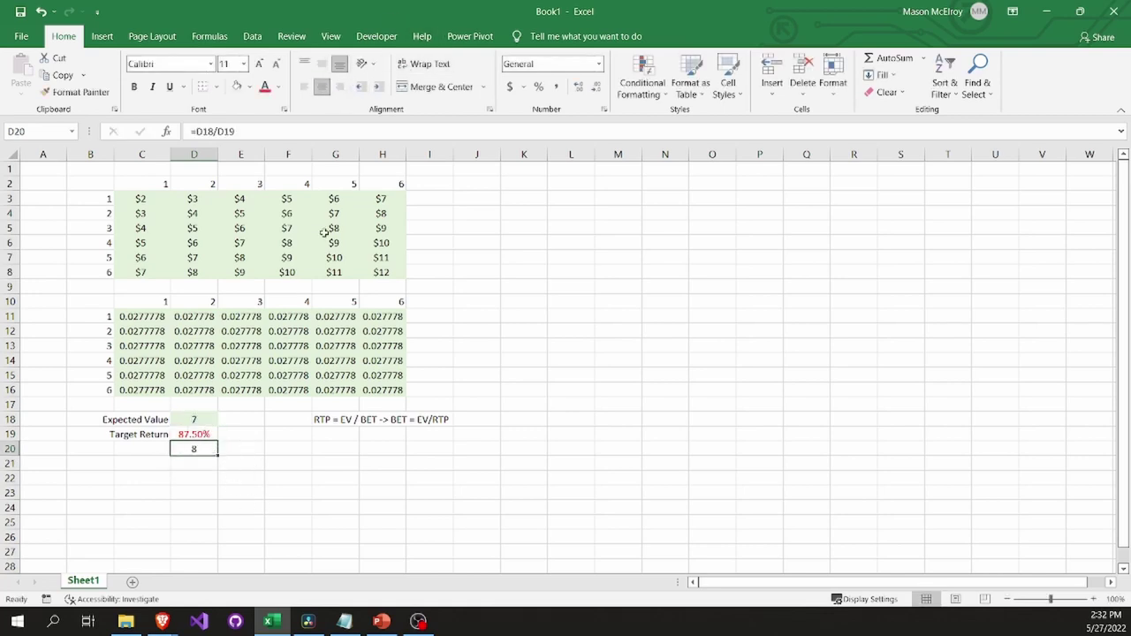